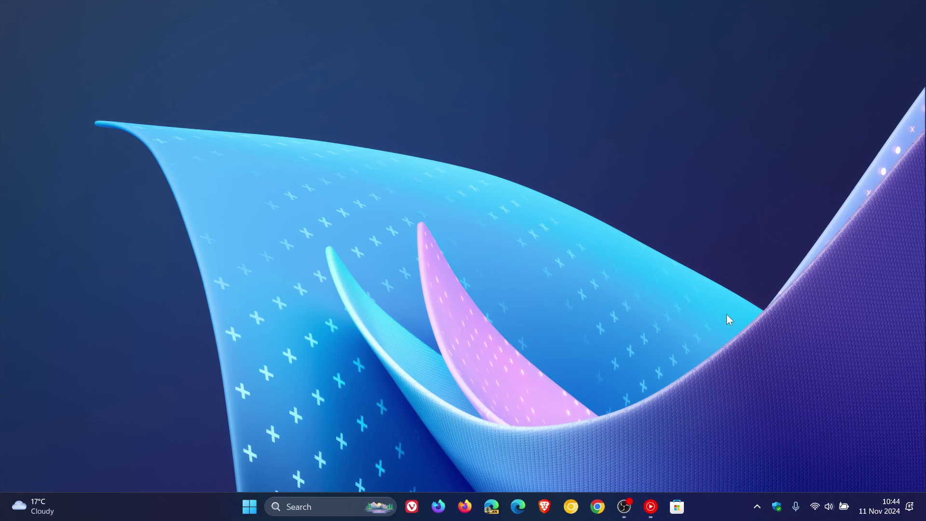
# Show the Microsoft Store taskbar jump list, then dismiss it by clicking the empty desktop.
pyautogui.rightClick(677, 506)
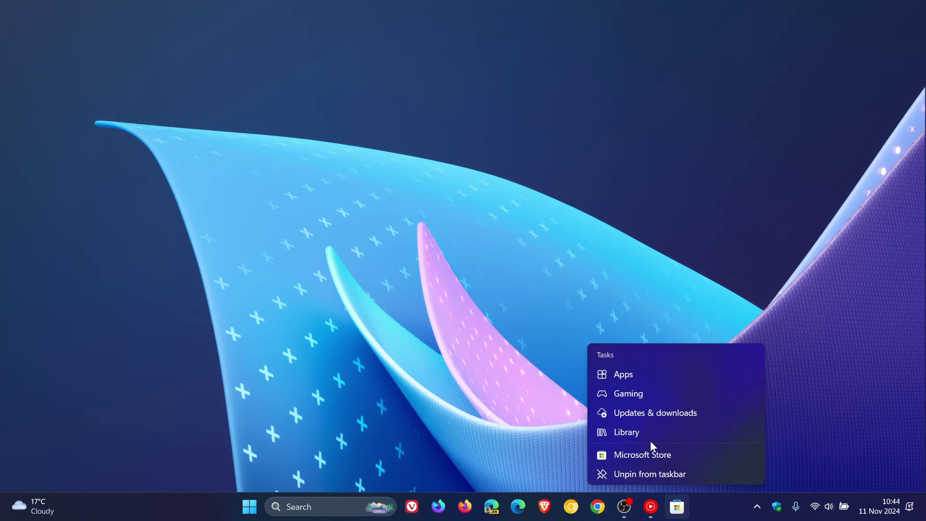
pyautogui.click(581, 139)
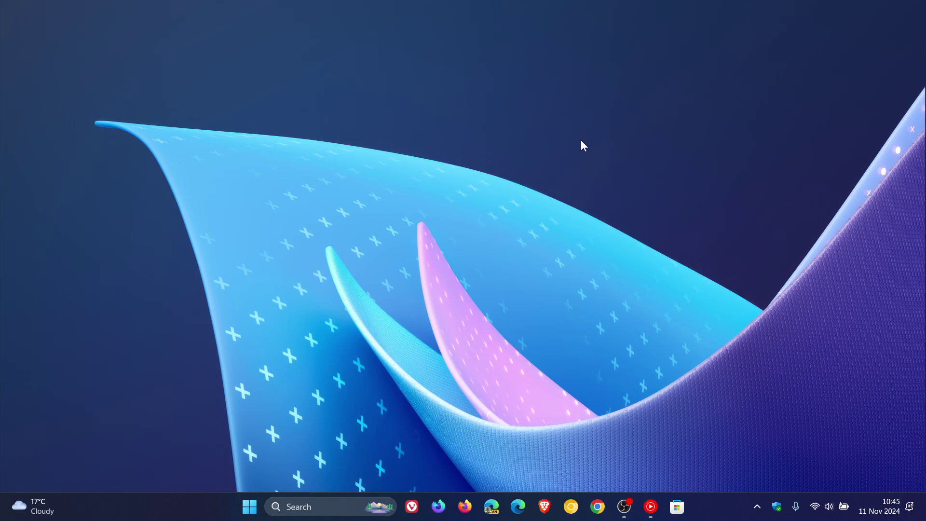
# Launch File Explorer from Start on This PC, then open and close the See more menu.
pyautogui.click(249, 506)
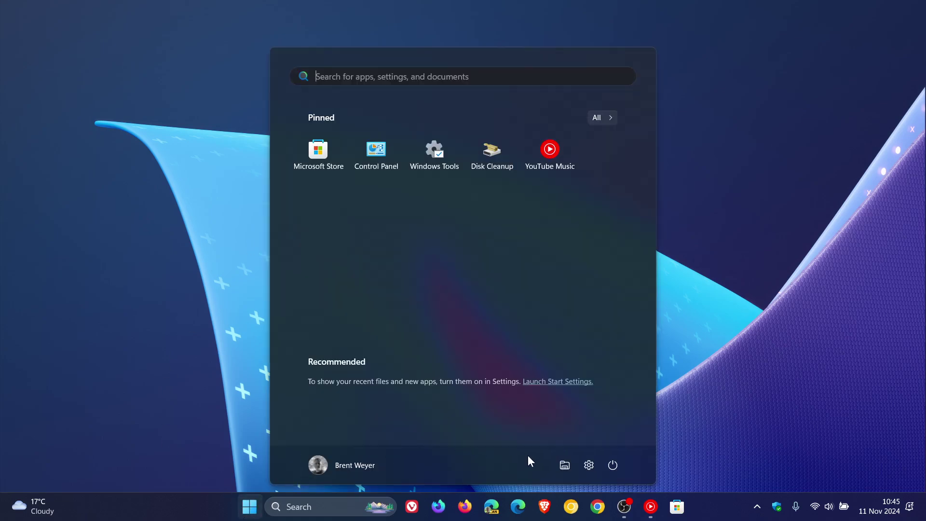
pyautogui.click(565, 464)
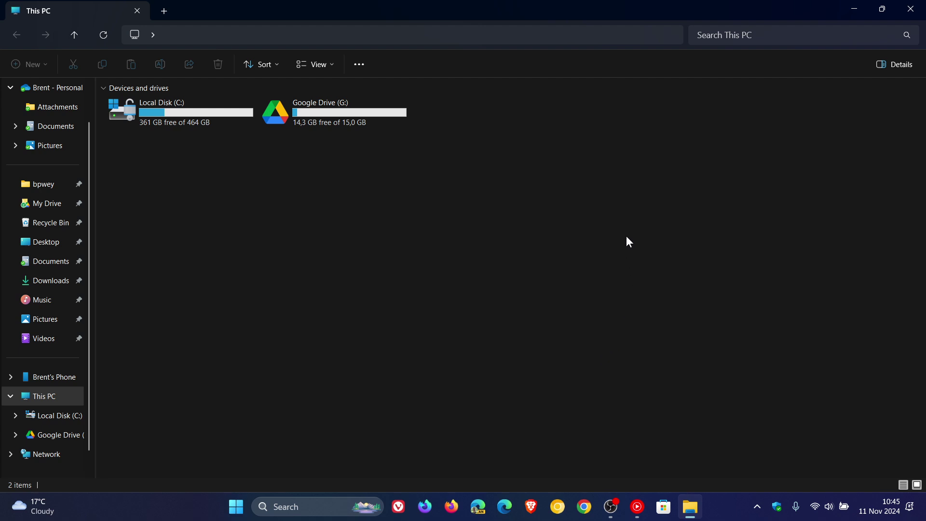
pyautogui.click(360, 65)
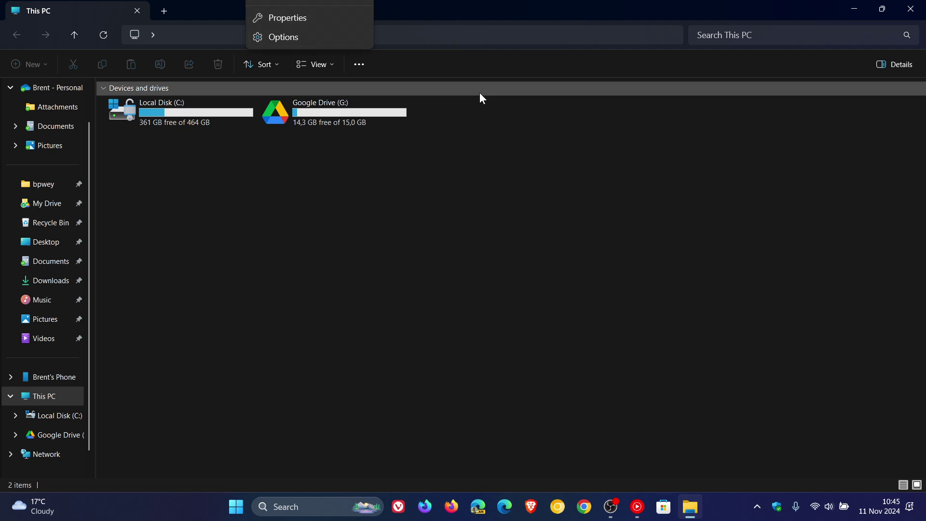
pyautogui.click(575, 172)
# Check the See more menu in the restored window, then maximize File Explorer and check it again.
pyautogui.click(881, 10)
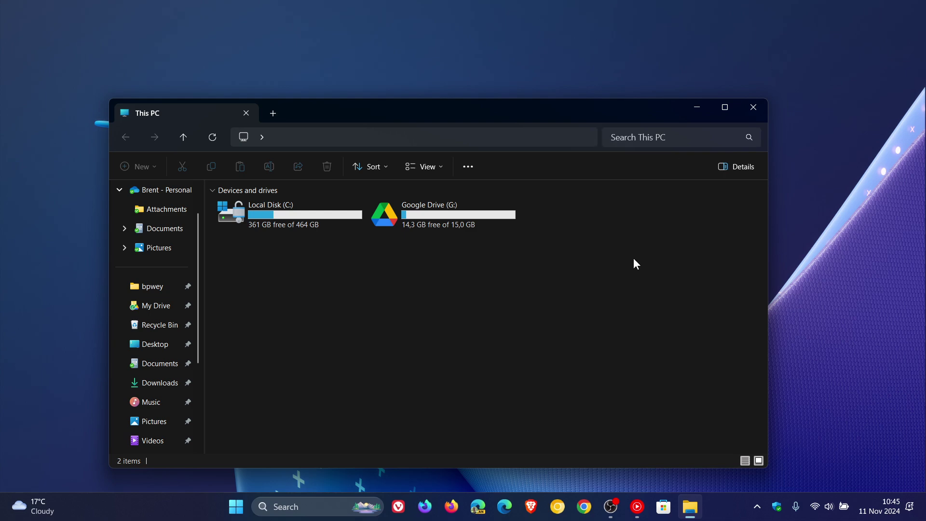
pyautogui.click(467, 168)
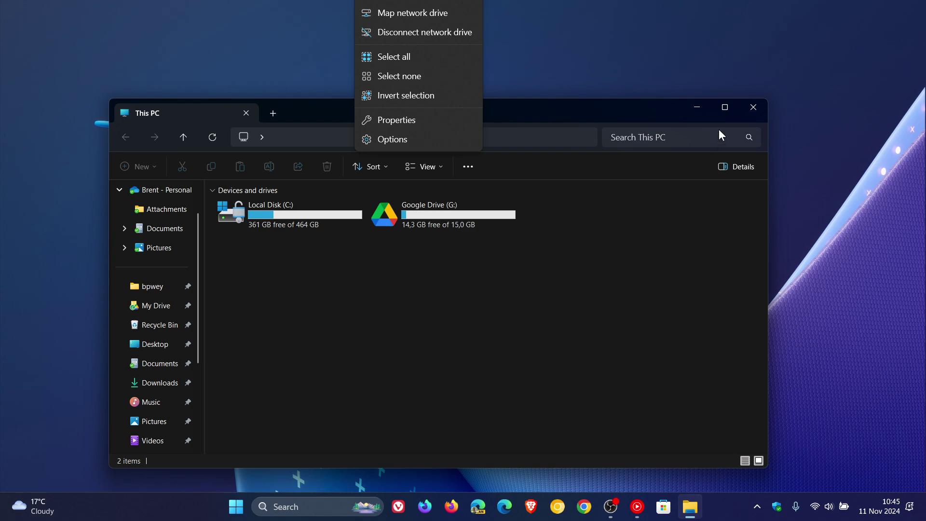
pyautogui.click(724, 108)
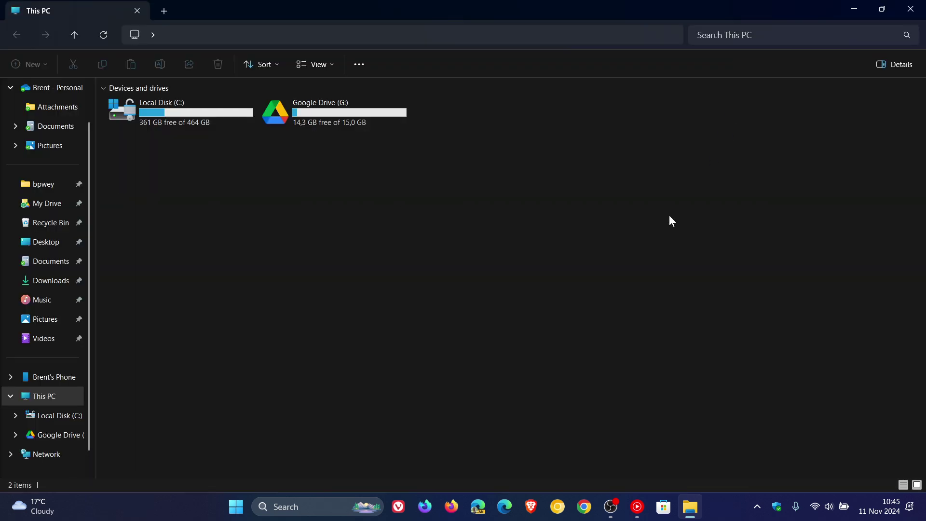
pyautogui.click(360, 63)
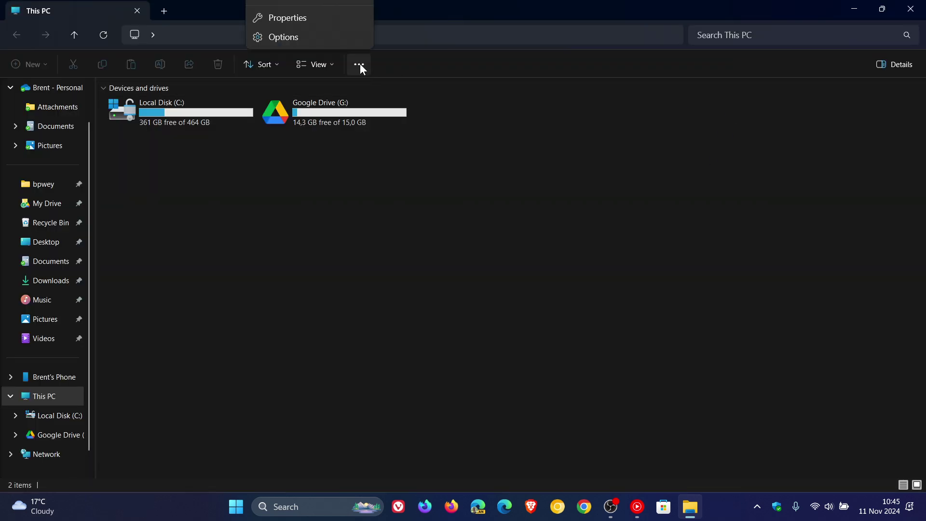
pyautogui.click(778, 218)
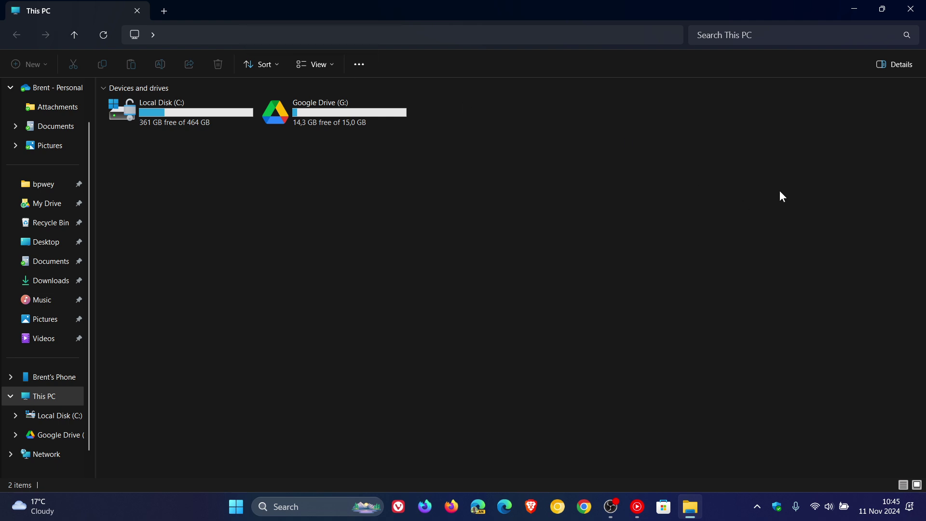
# Minimize the maximized This PC File Explorer window to the taskbar.
pyautogui.click(855, 13)
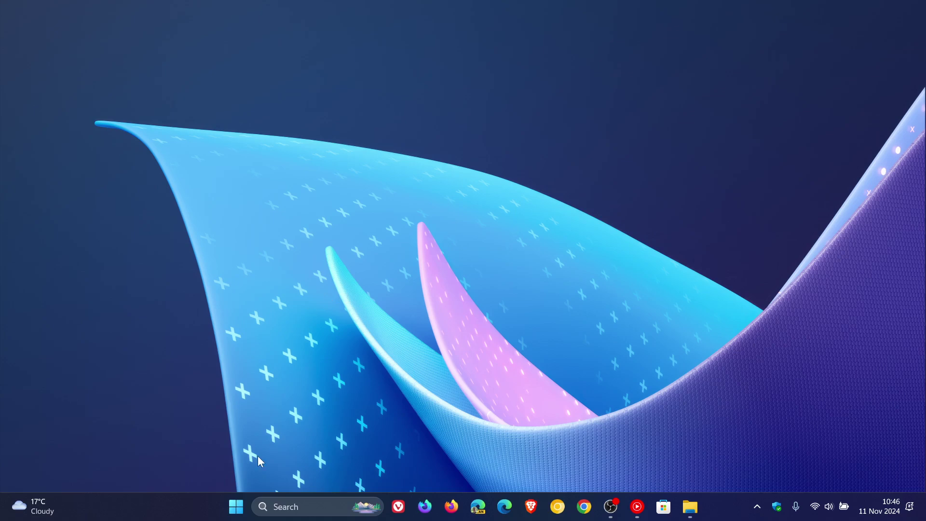
pyautogui.rightClick(236, 505)
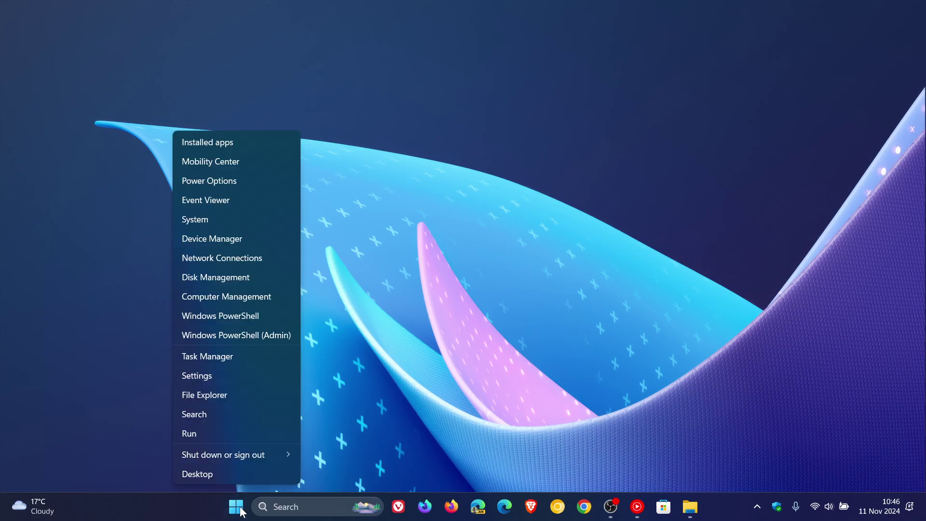
pyautogui.click(239, 440)
pyautogui.write('regedit')
pyautogui.press('Return')
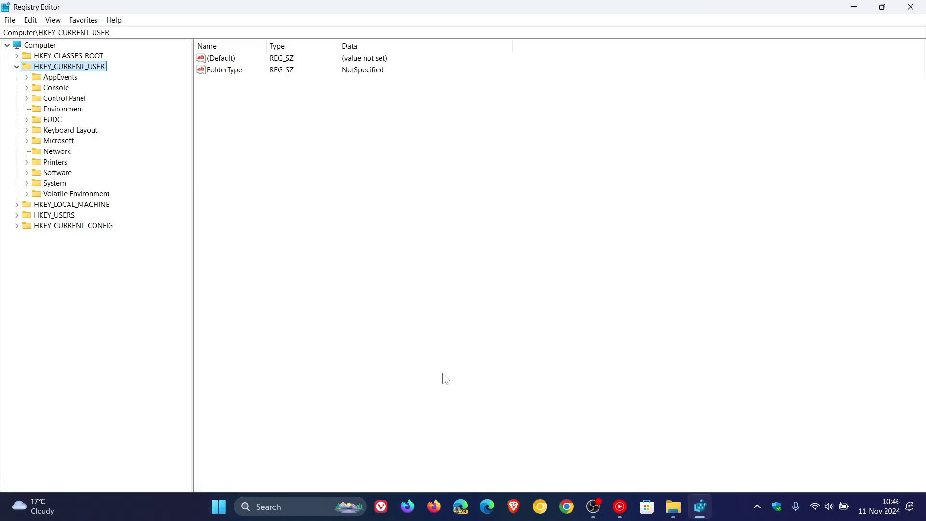
pyautogui.click(115, 20)
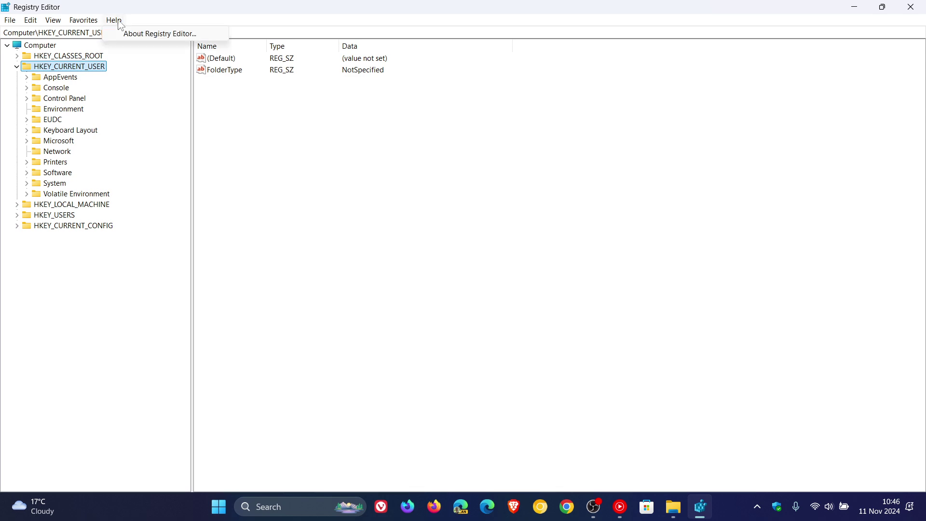
pyautogui.click(152, 34)
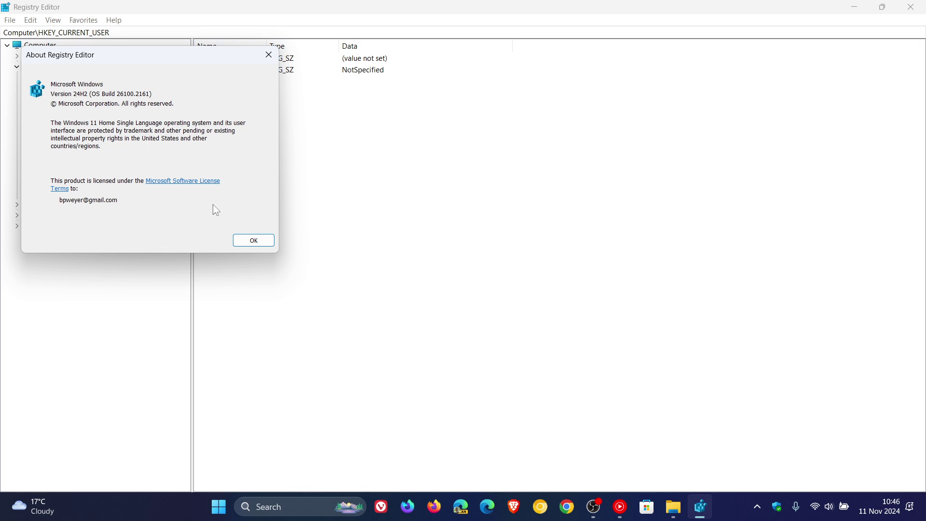
pyautogui.click(250, 240)
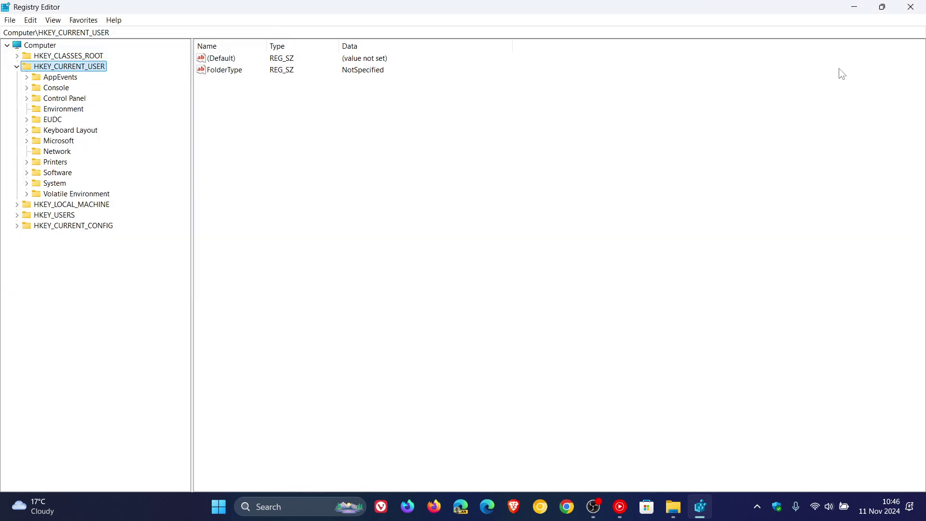
pyautogui.click(914, 9)
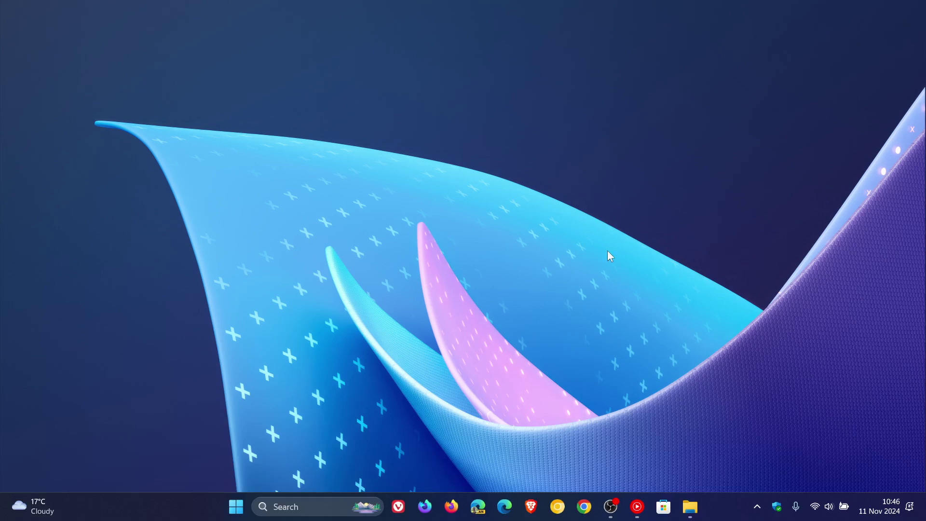